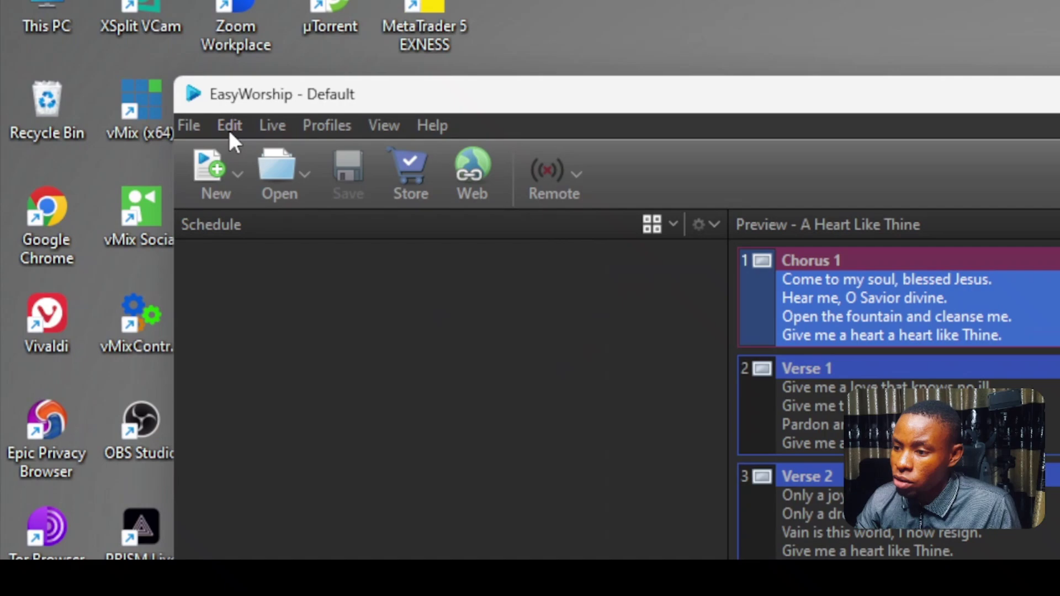
- Open Options to the Alternate Output page with display support for Alternate Output enabled
click(229, 126)
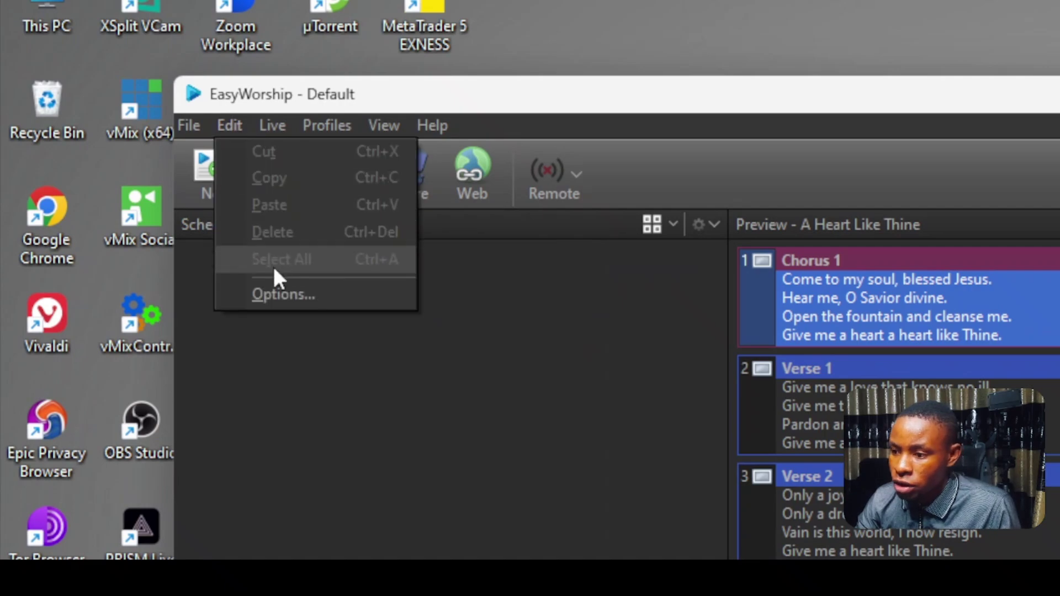
click(283, 294)
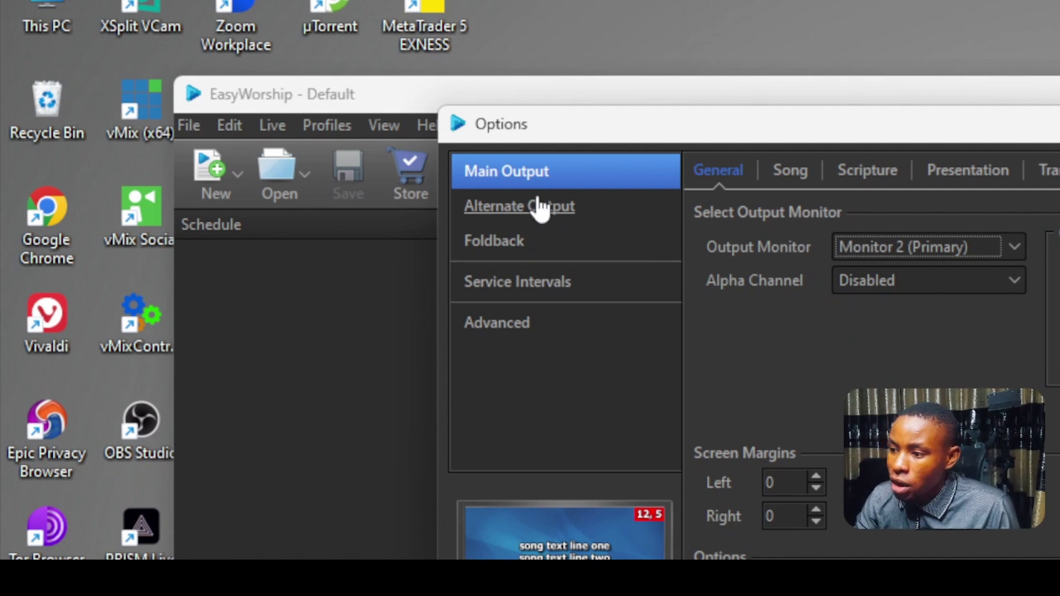
click(516, 219)
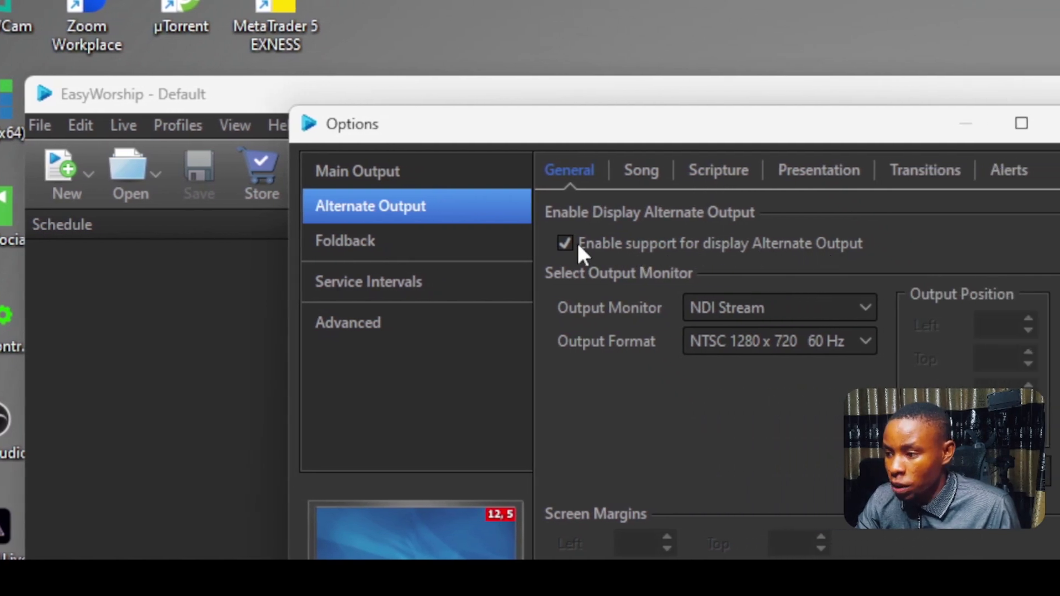
click(570, 240)
click(569, 246)
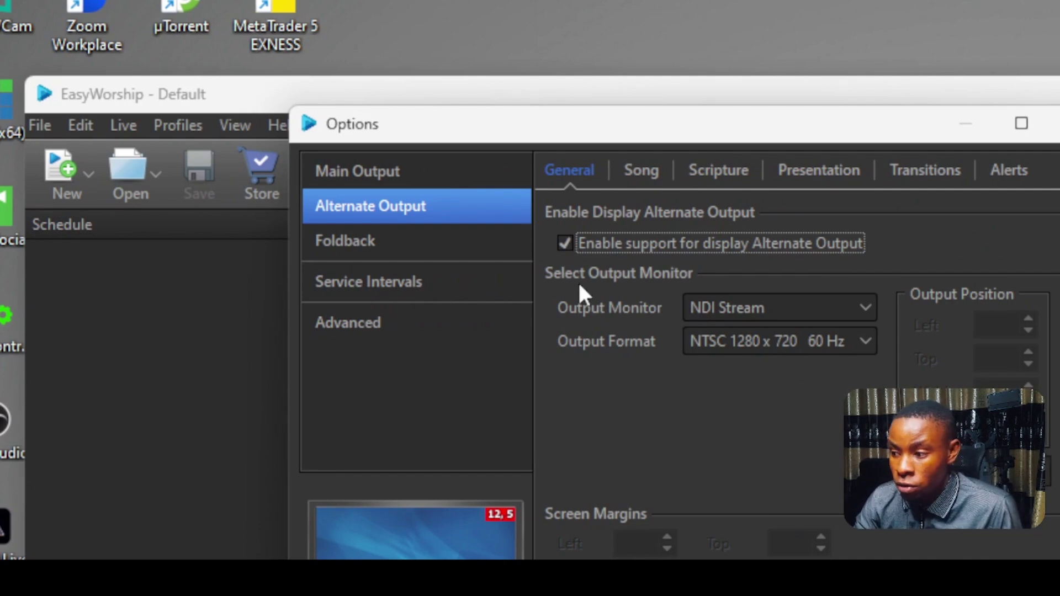
- Compare the Main Output settings, then return to Alternate Output set to NDI Stream at NTSC 1280x720 60 Hz
click(379, 175)
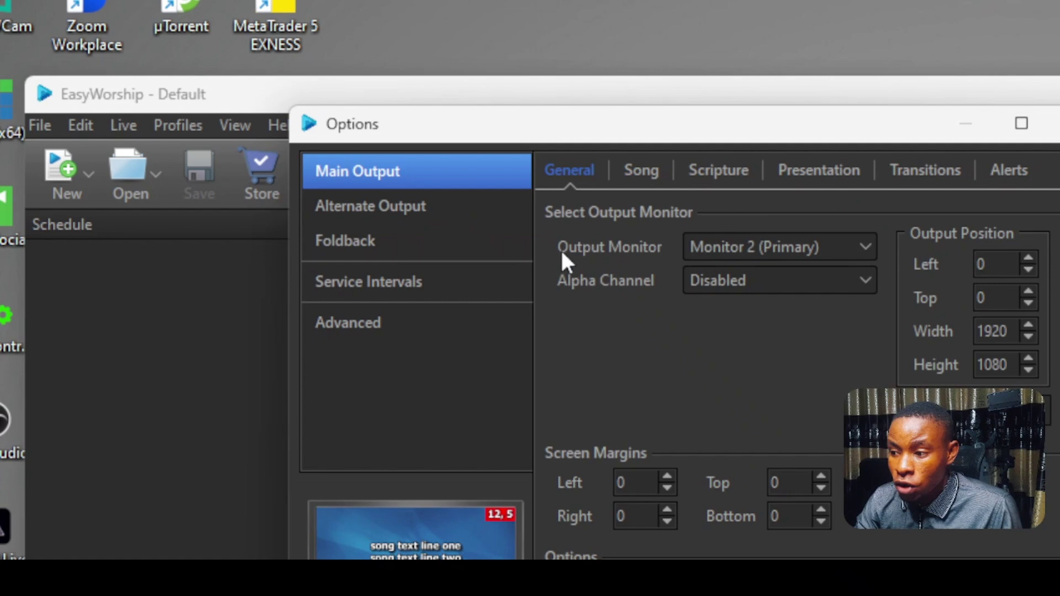
click(741, 243)
click(427, 220)
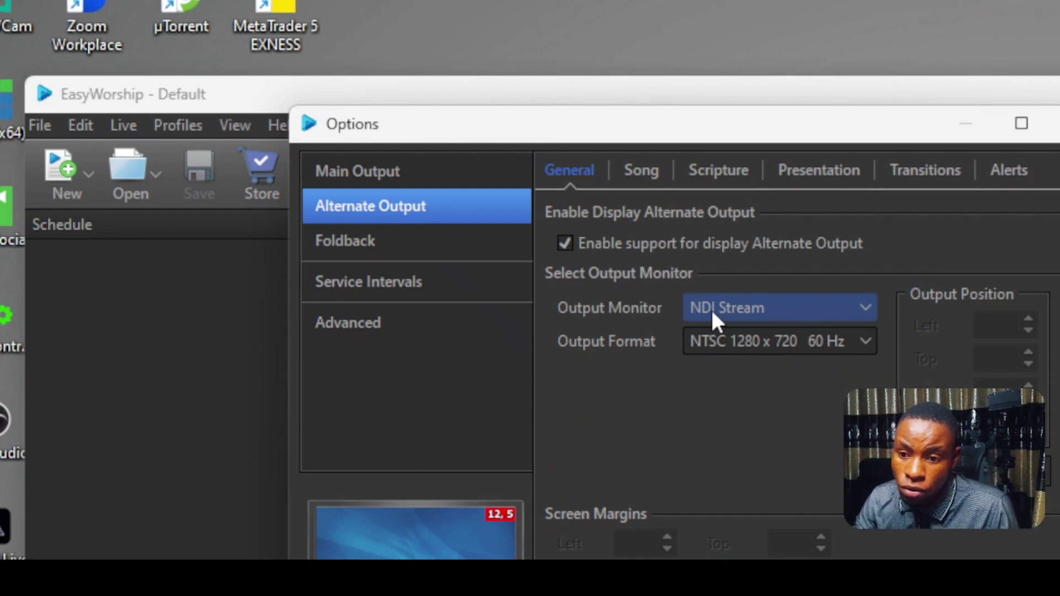
key(Tab)
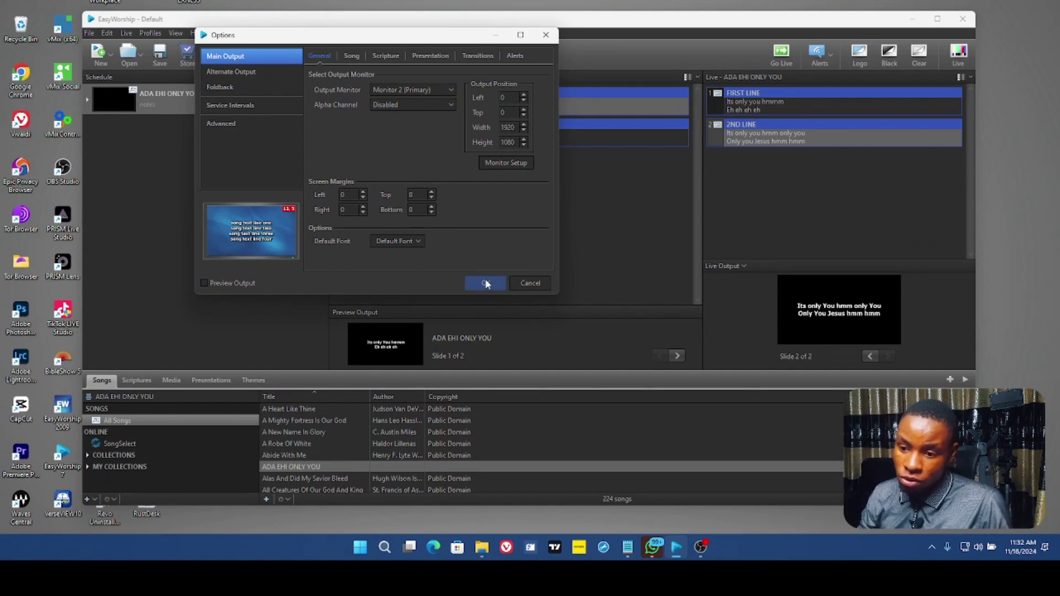
- Save the options, make Yellow Sky the default song theme, and return to the Songs library
click(486, 283)
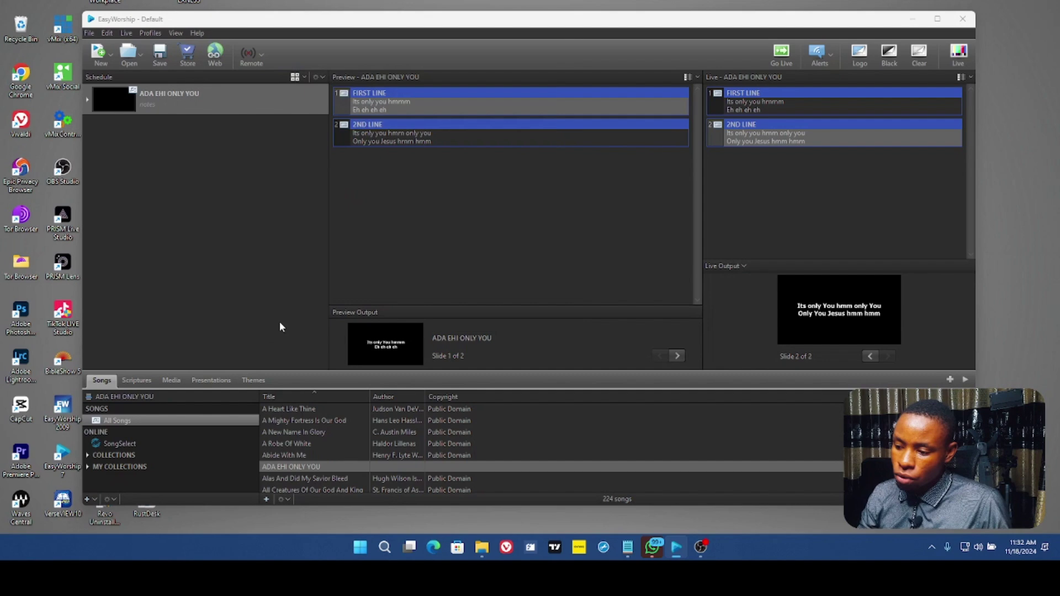
click(254, 380)
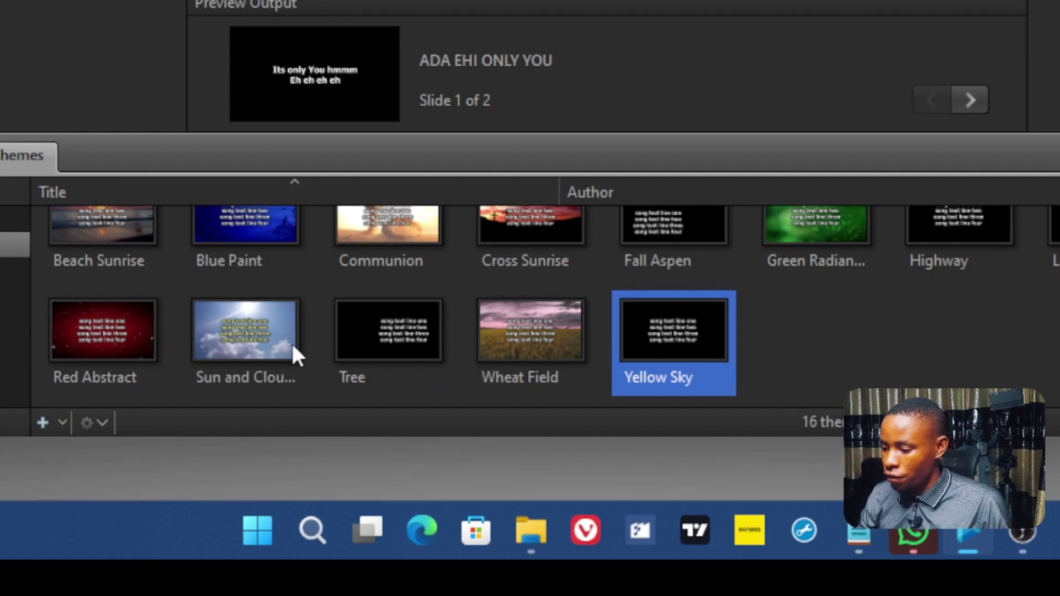
click(263, 340)
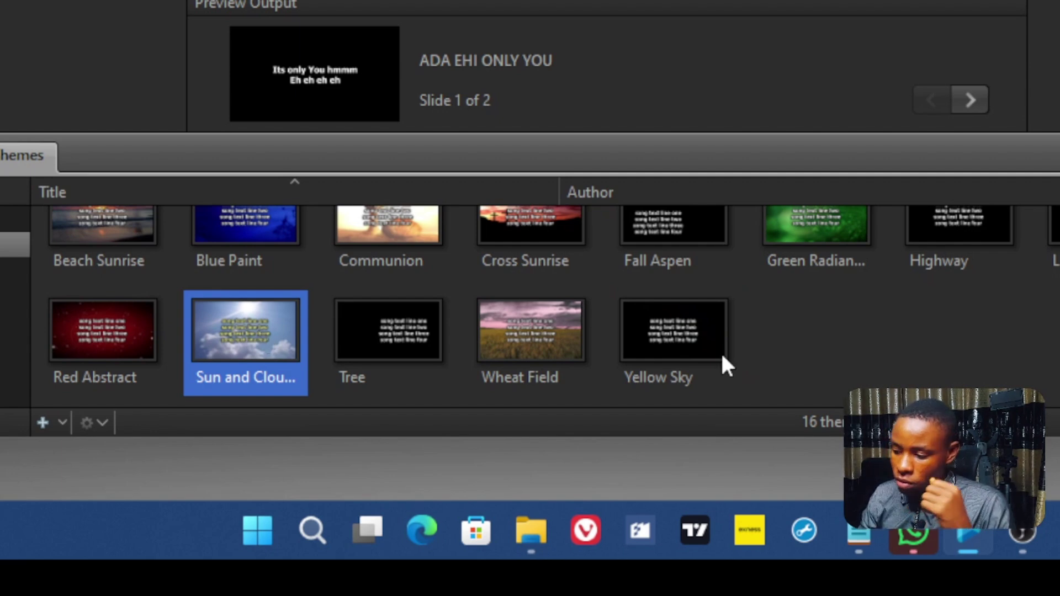
click(684, 337)
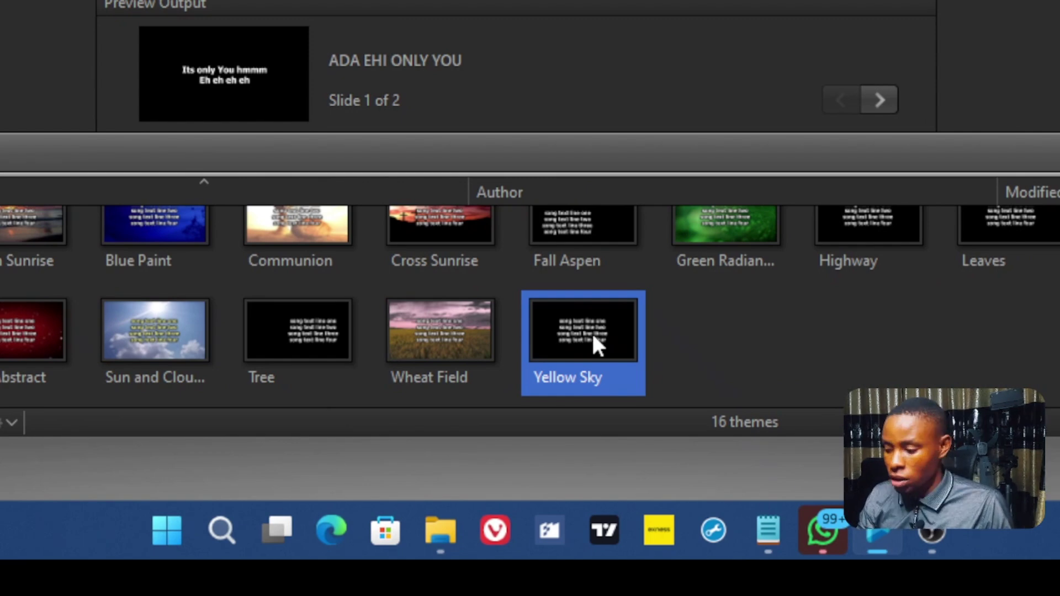
right_click(591, 331)
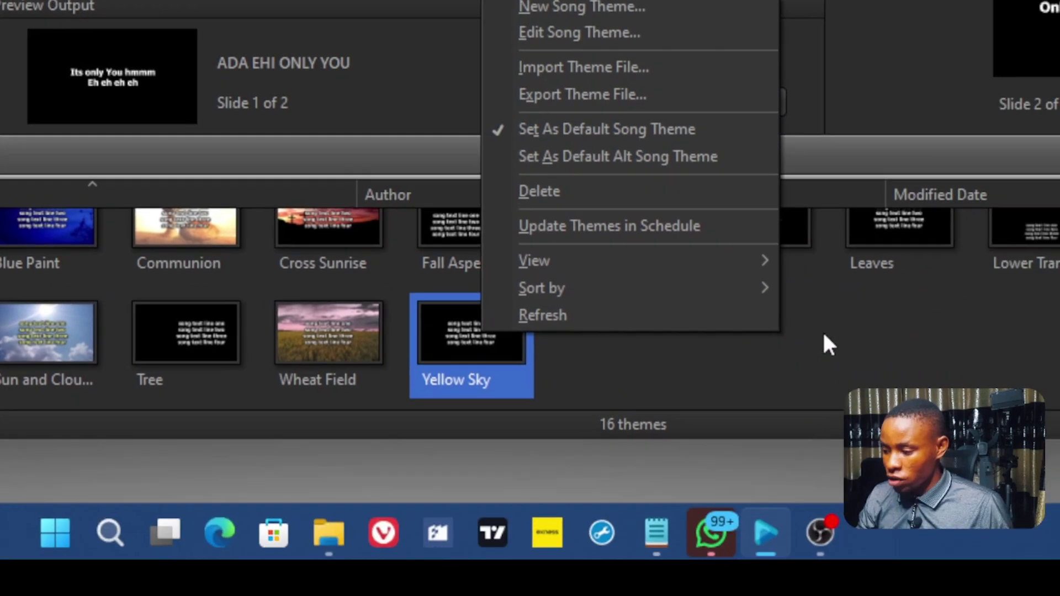
click(828, 345)
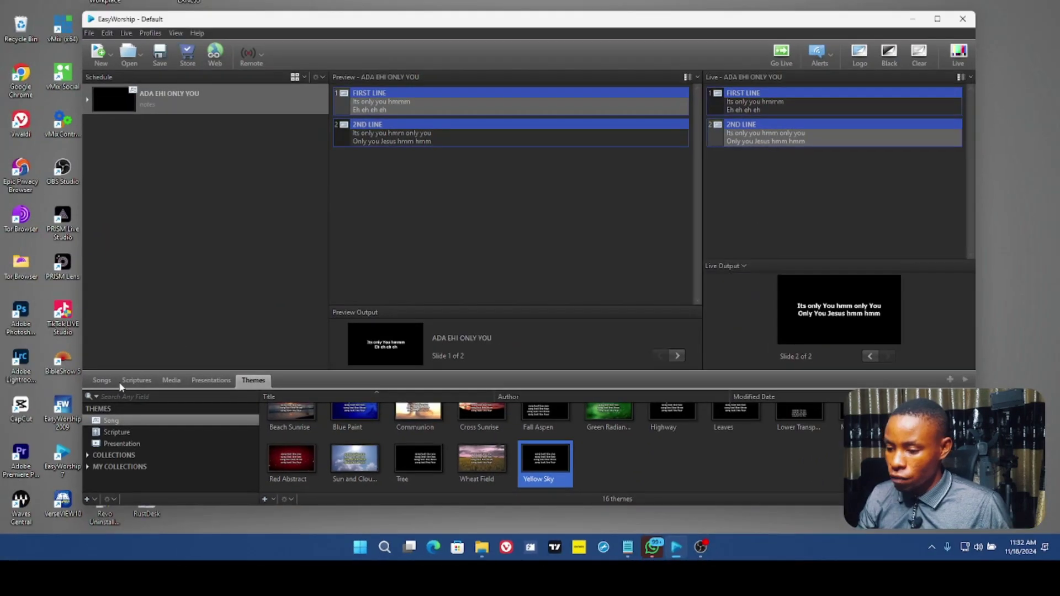
click(102, 380)
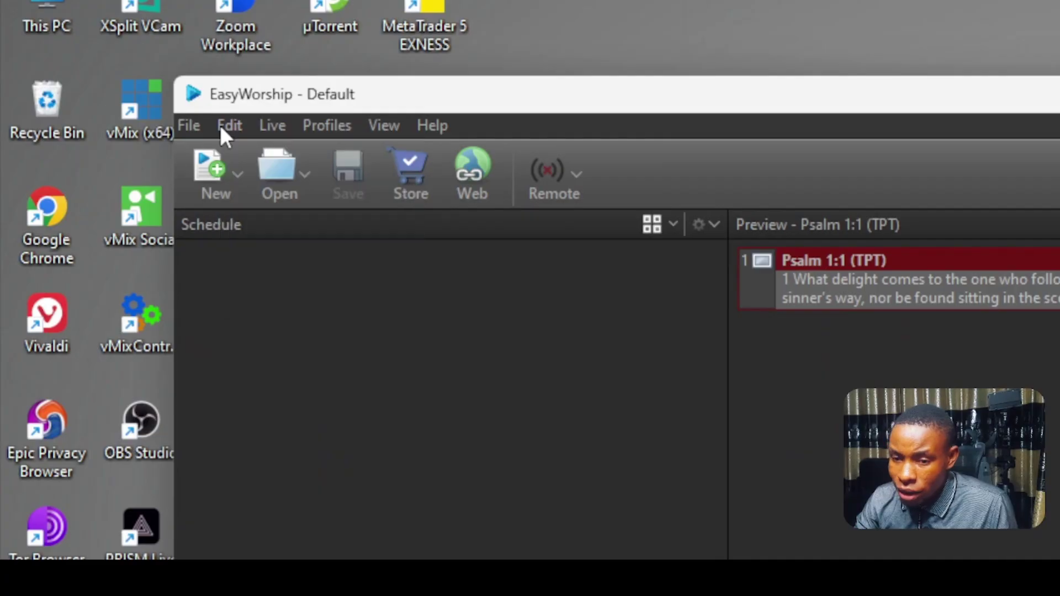
- Reopen Options to the Alternate Output's Default Font settings
click(104, 33)
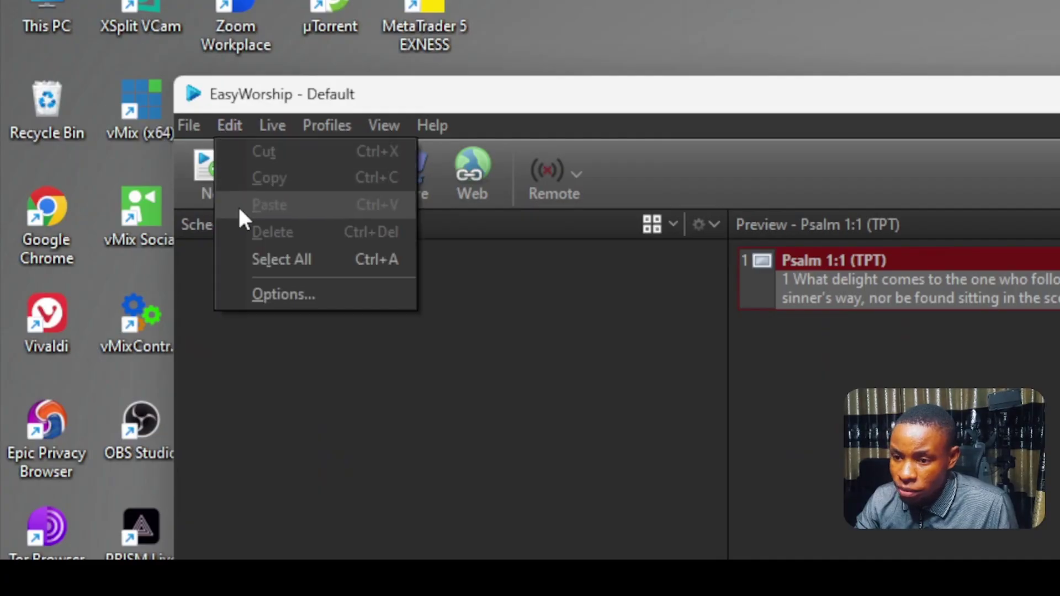
click(289, 294)
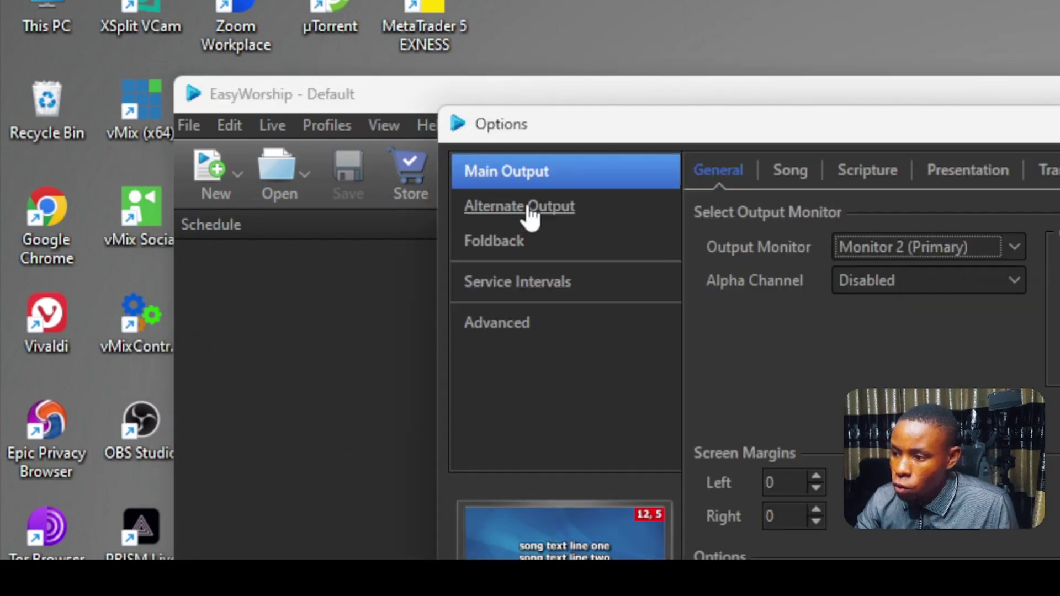
click(528, 213)
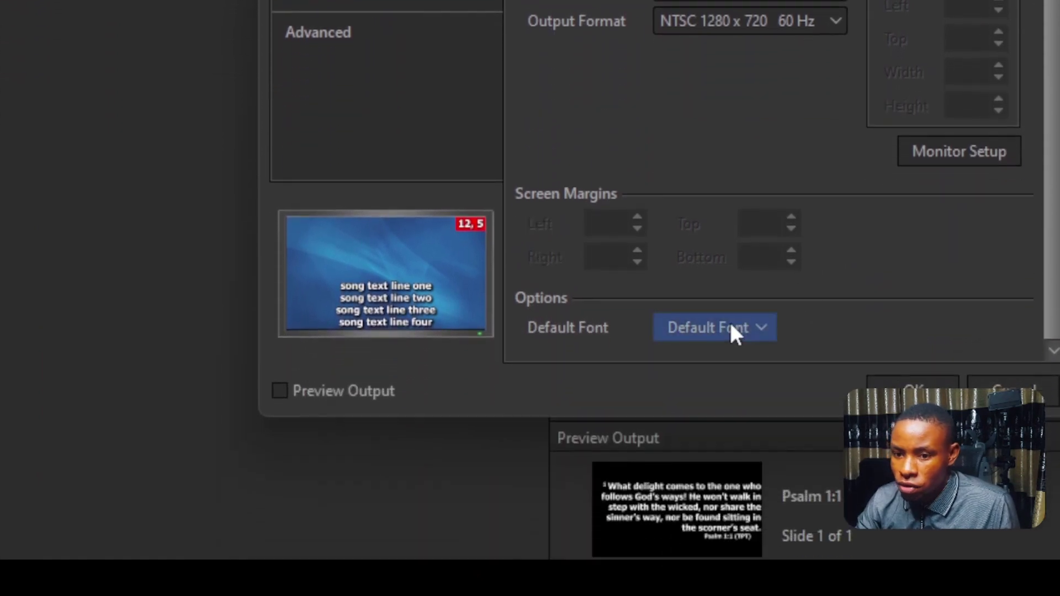
click(763, 330)
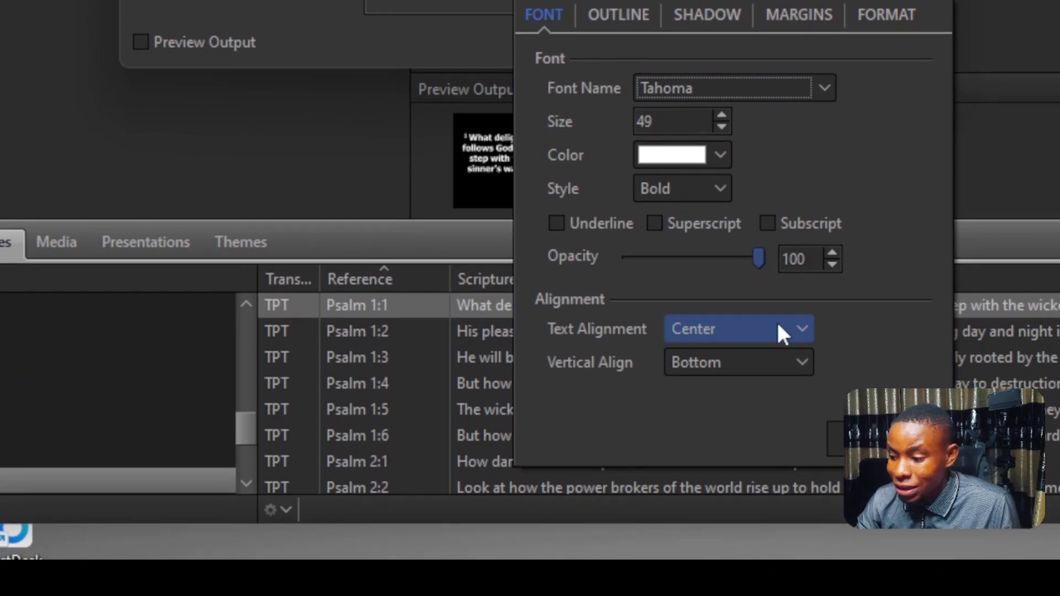
- Set the alternate output text alignment to Center and vertical align to Bottom
click(773, 327)
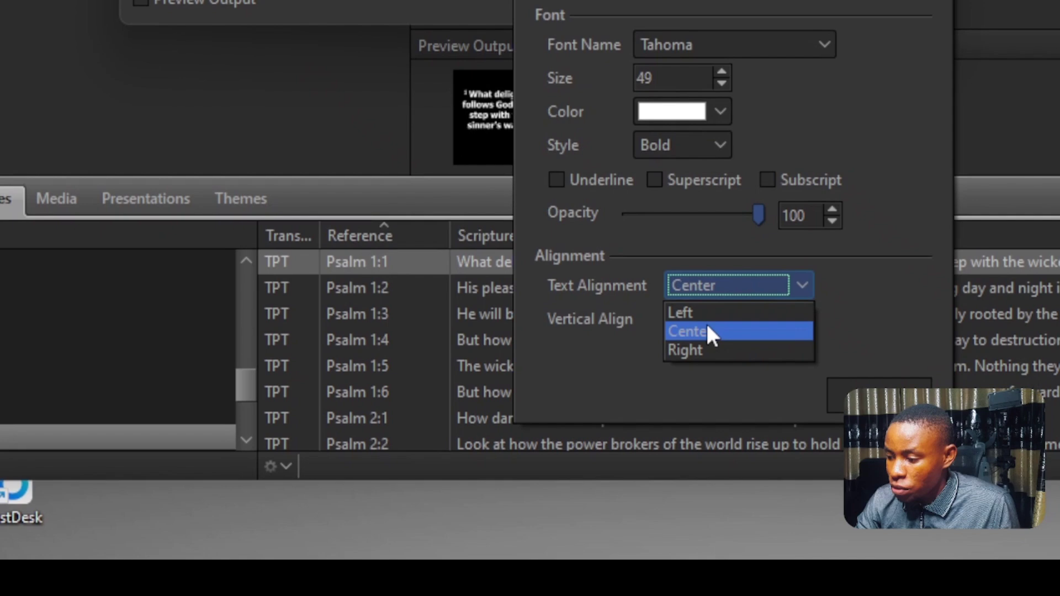
click(707, 353)
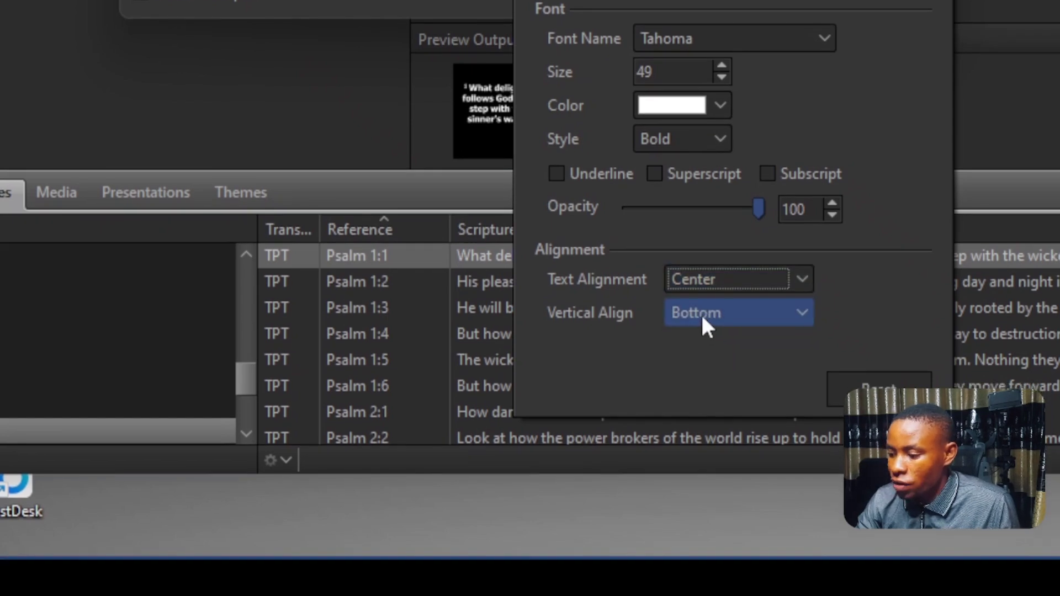
click(704, 310)
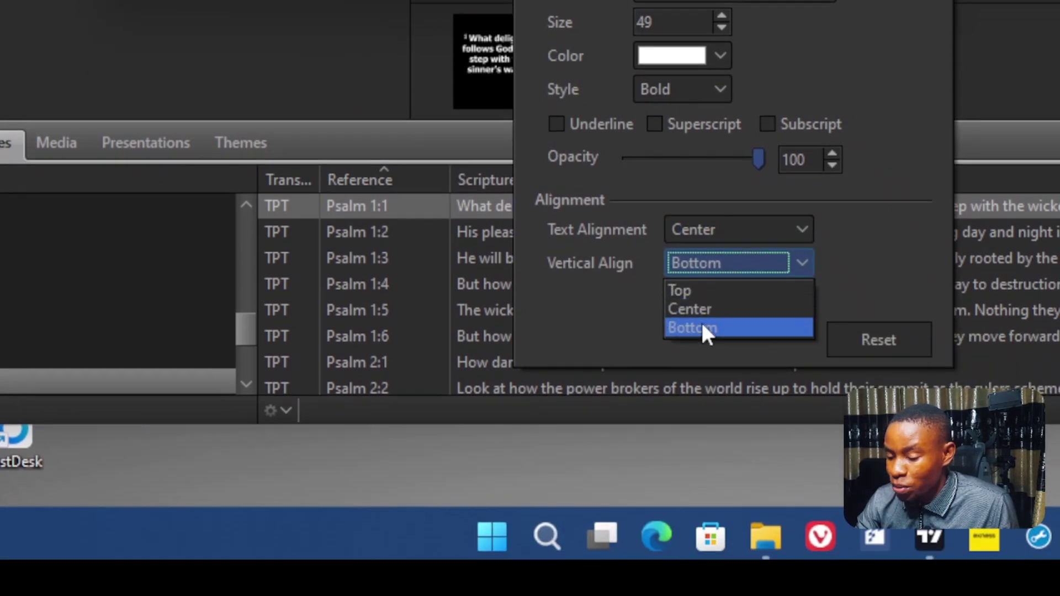
click(704, 327)
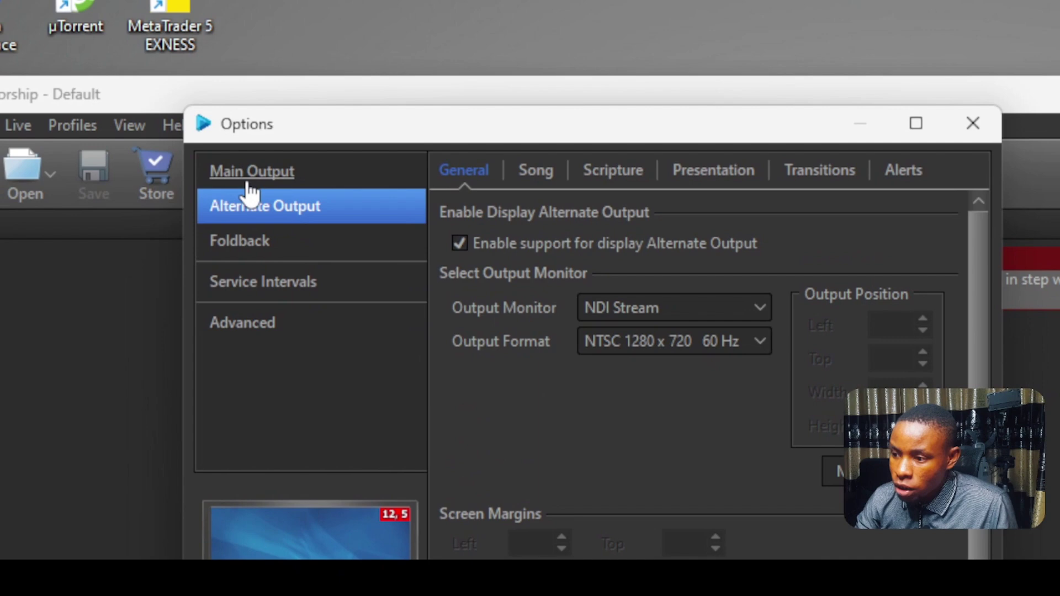
- Keep the Main Output default font vertically aligned to Center, then save the Options with OK
click(246, 178)
click(631, 386)
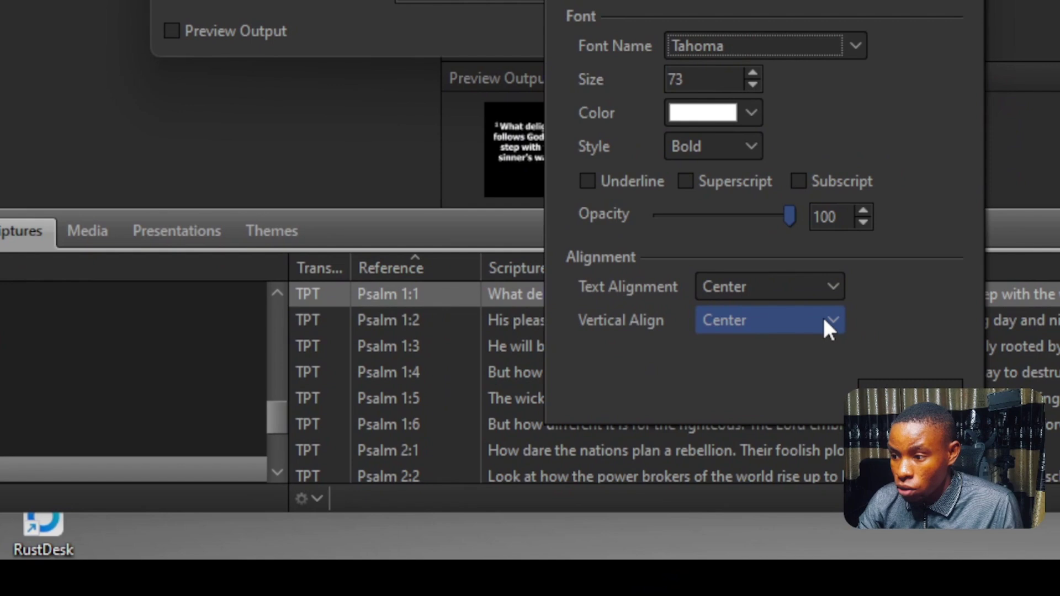
click(828, 326)
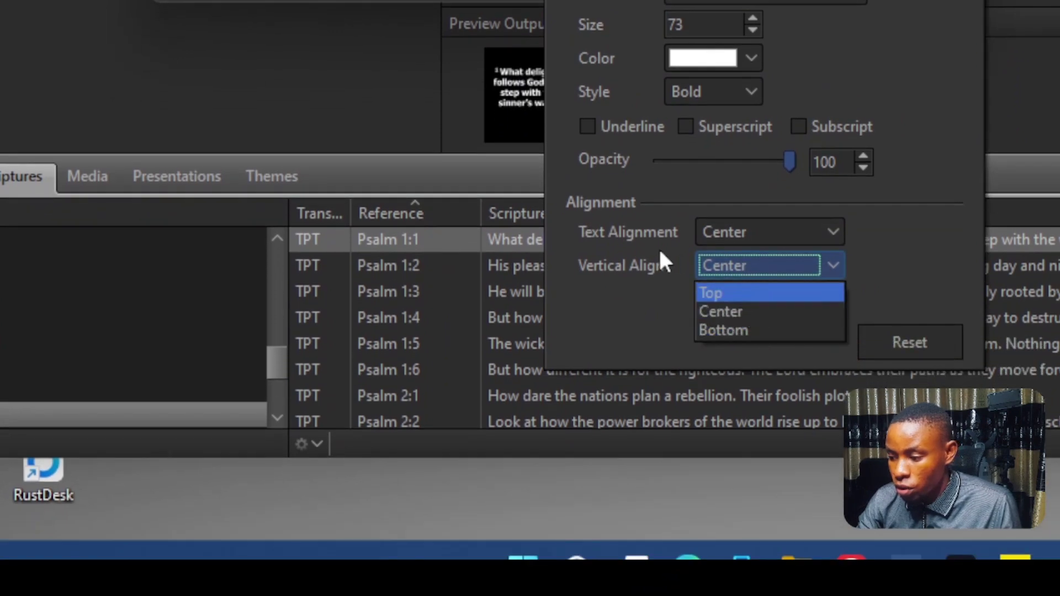
click(656, 251)
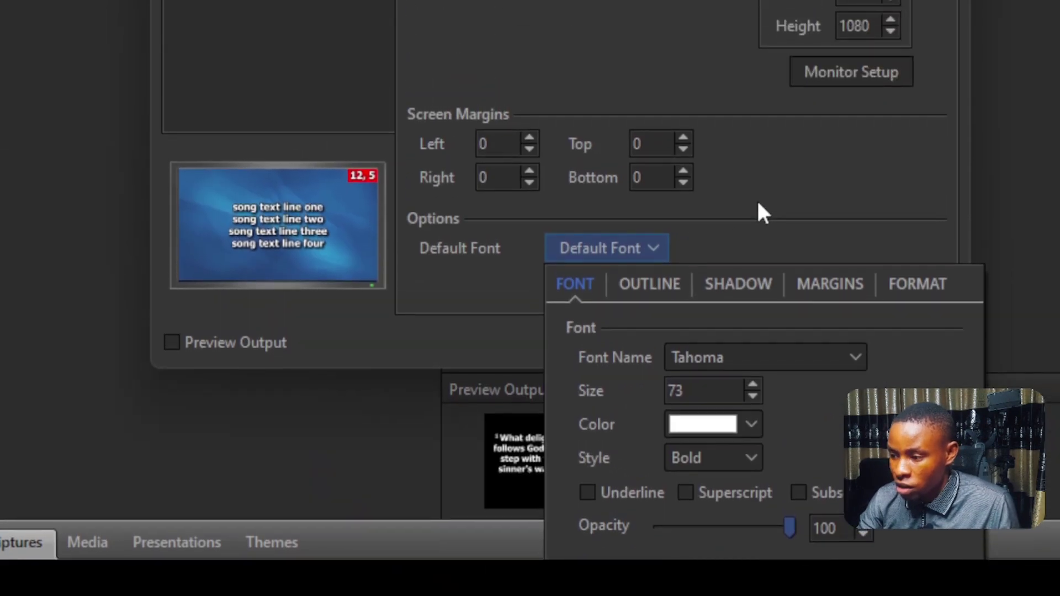
click(757, 205)
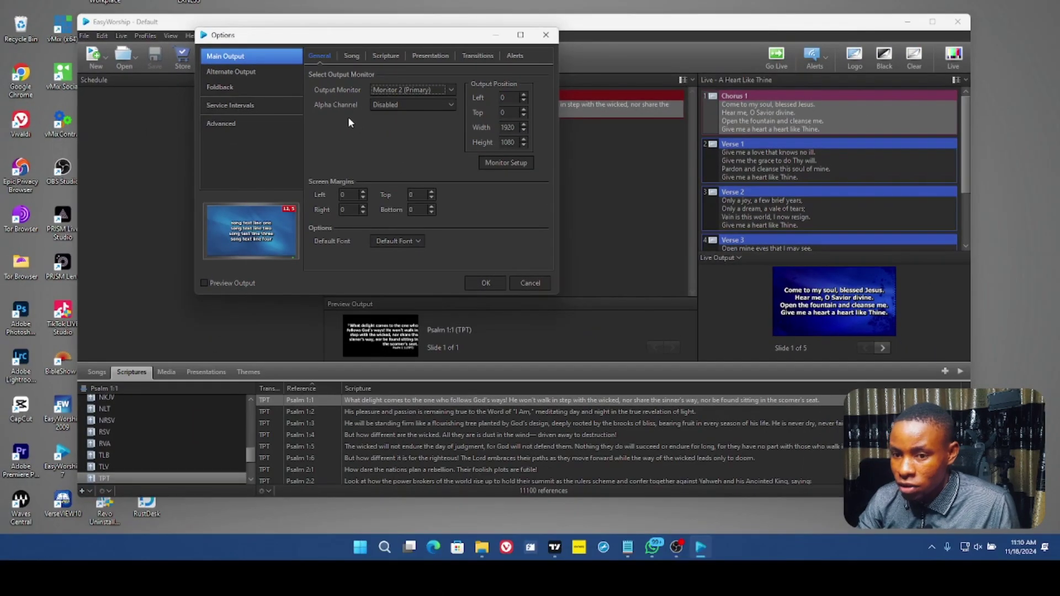
click(486, 283)
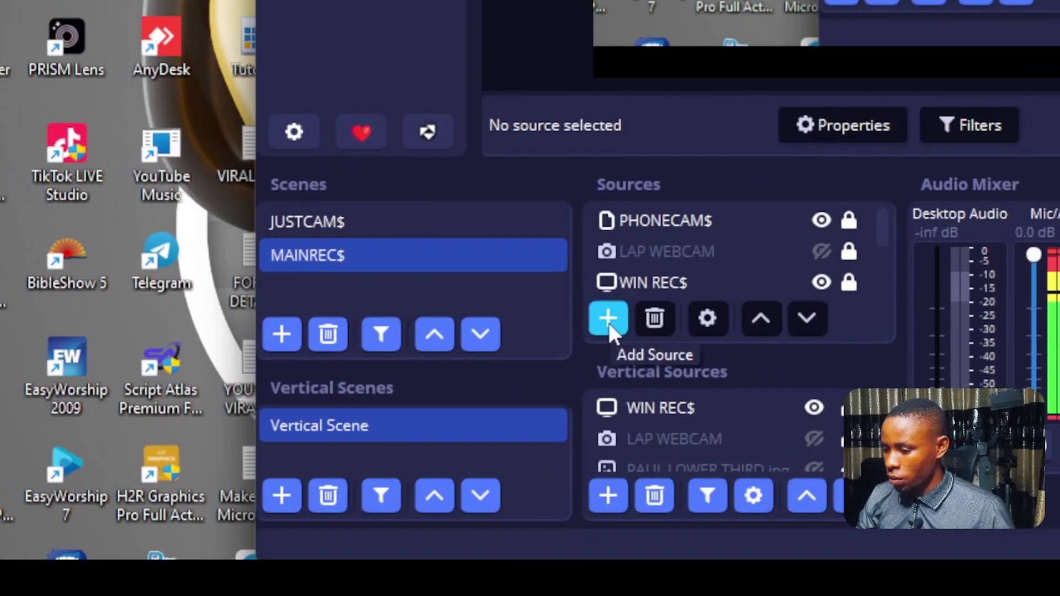
- Add an NDI® Source using the EasyWorship Alternate Output feed and drag its lyrics lower in the scene
click(608, 323)
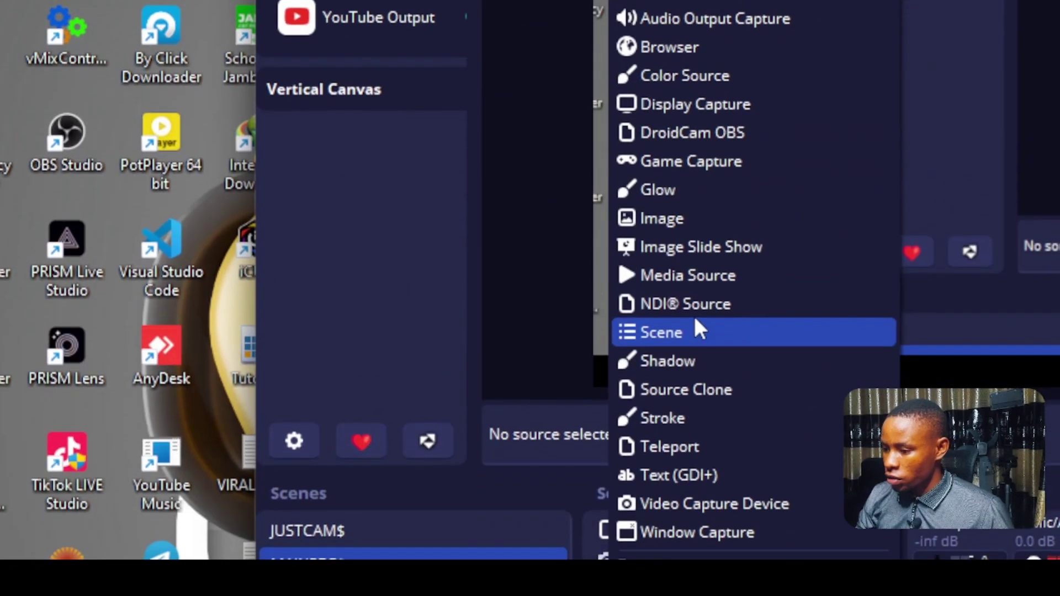
click(690, 304)
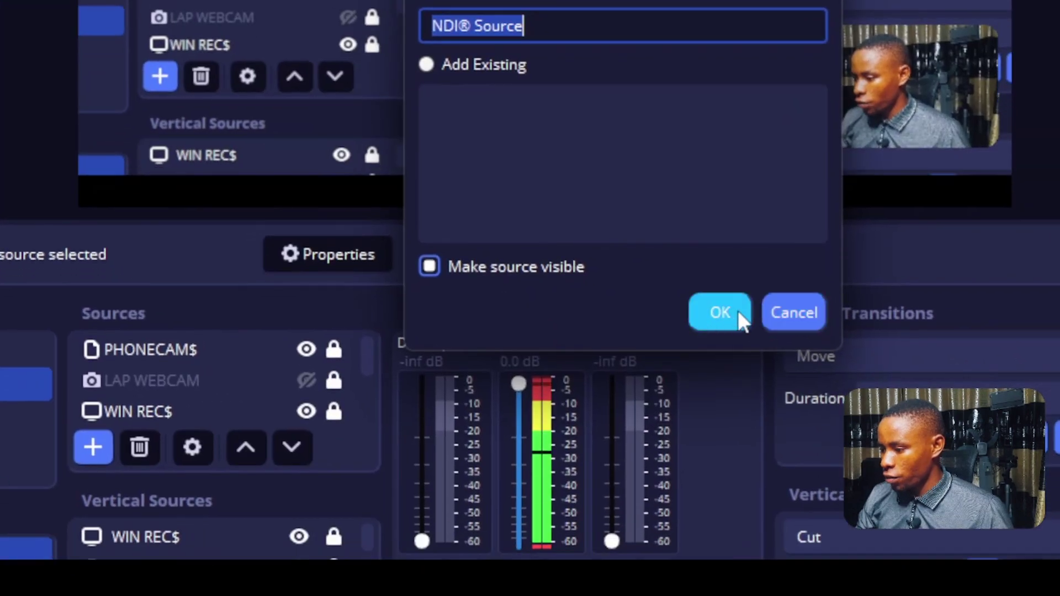
click(738, 311)
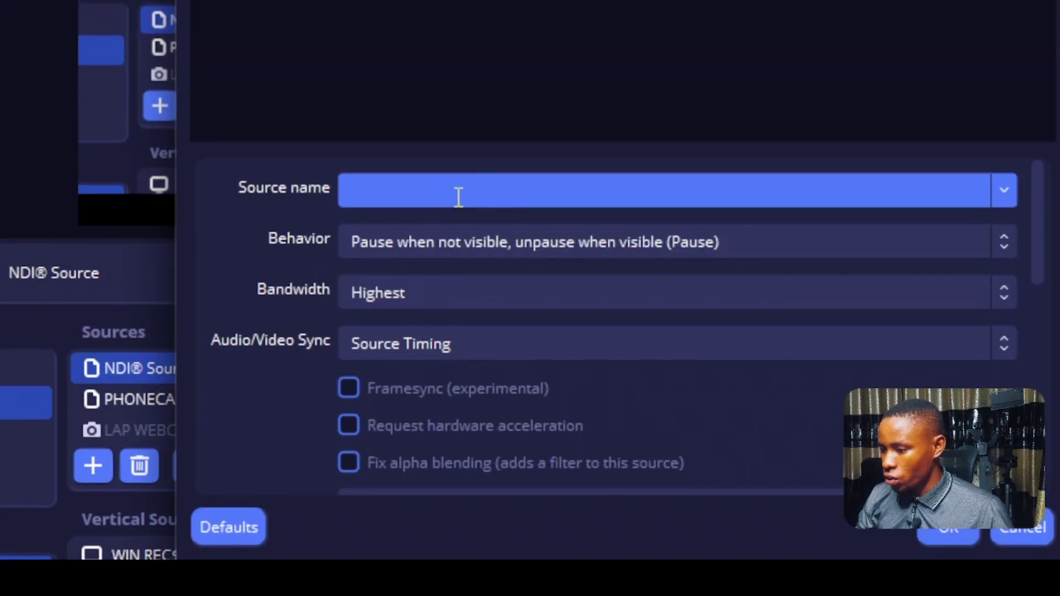
click(814, 201)
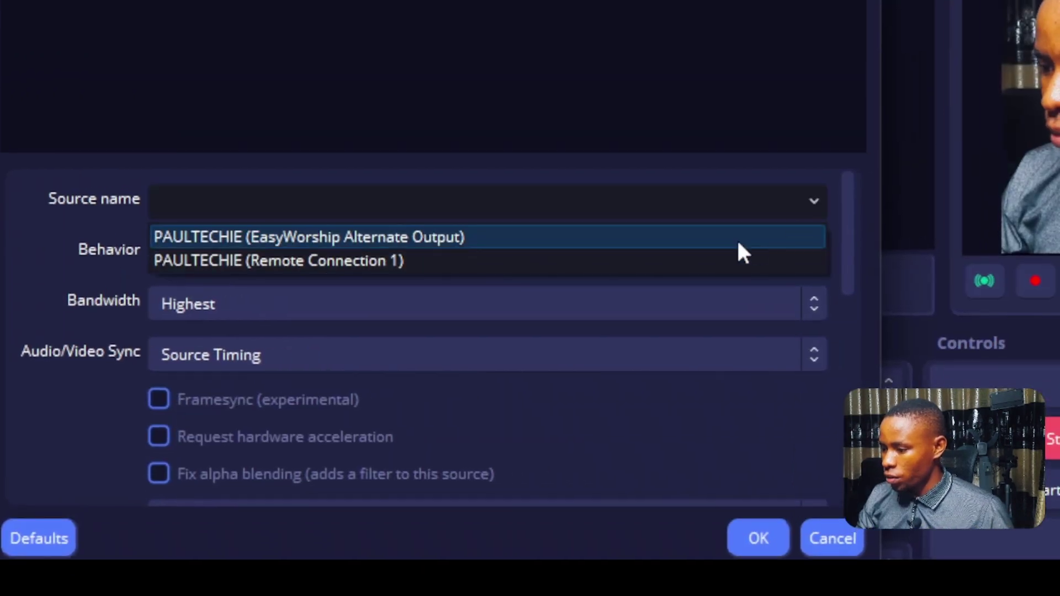
click(558, 243)
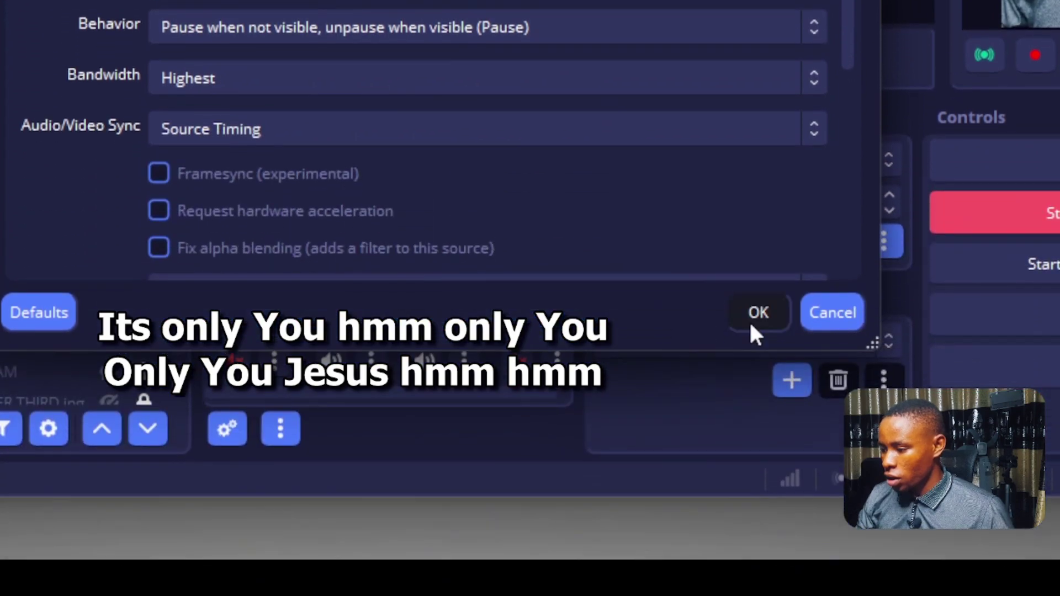
click(752, 322)
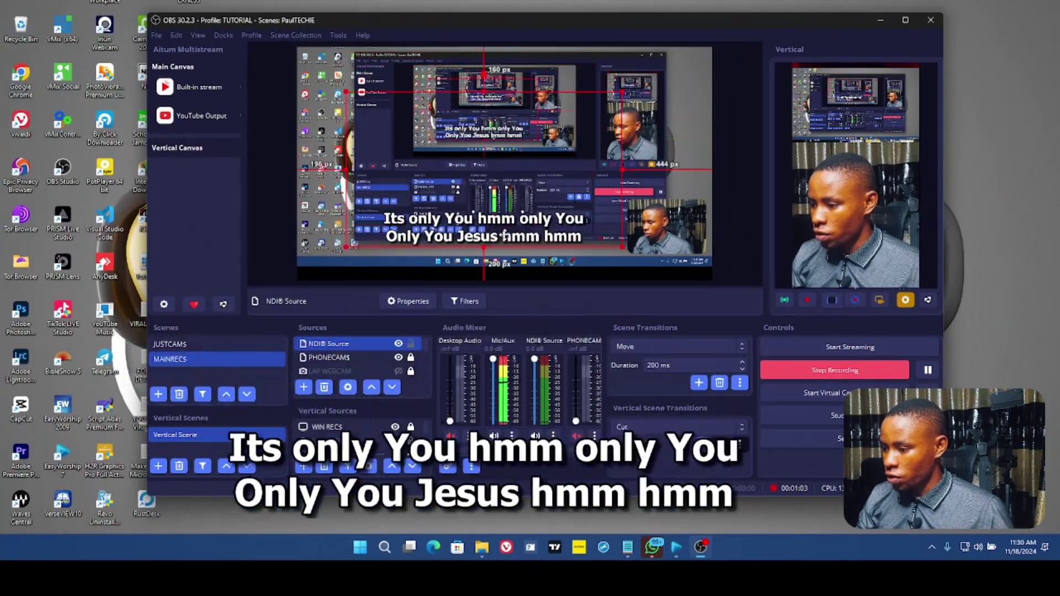
drag(503, 237, 511, 257)
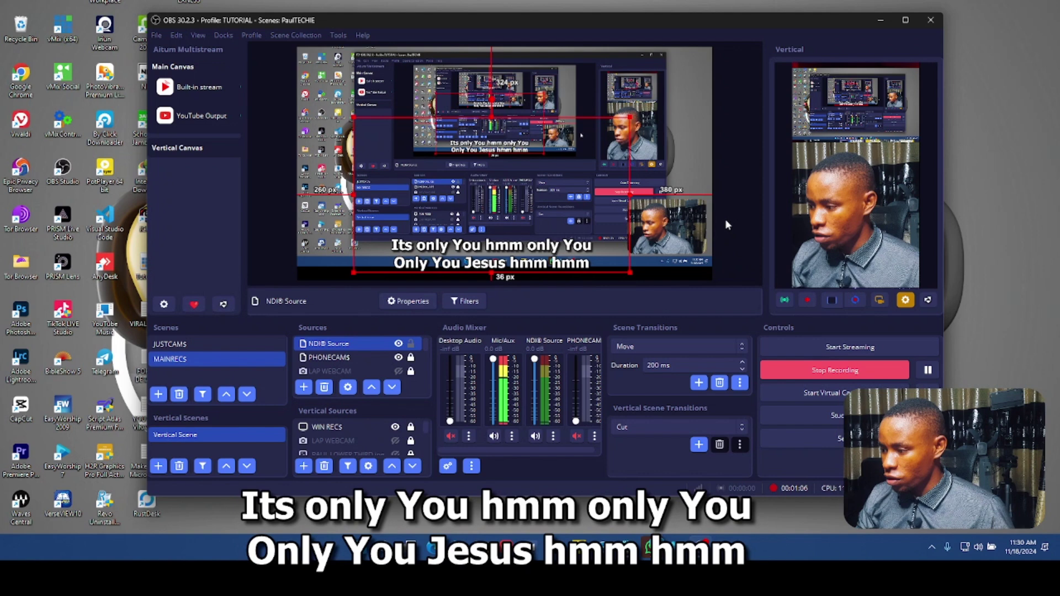
click(724, 217)
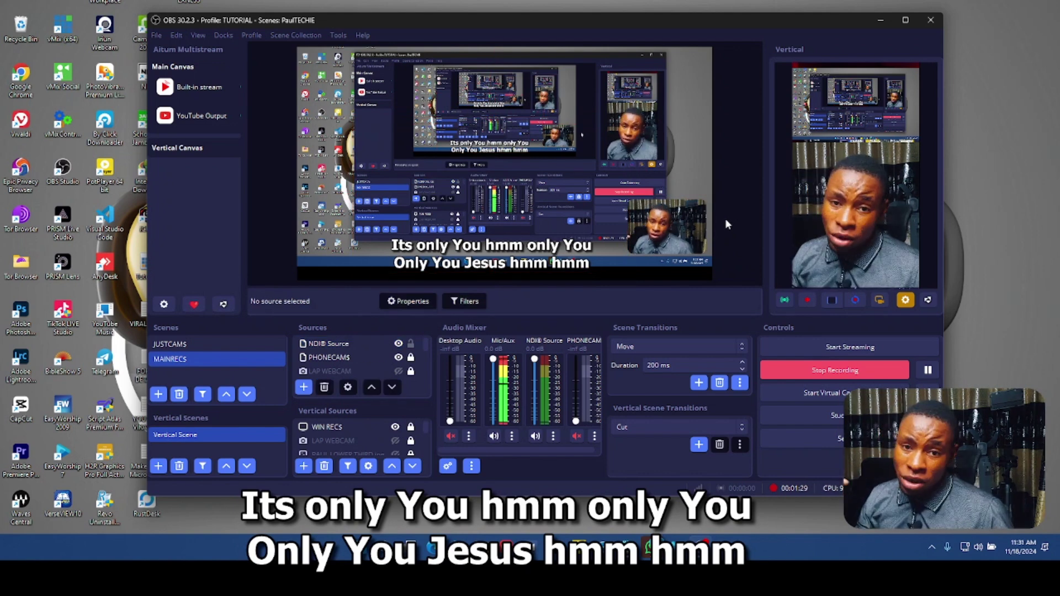